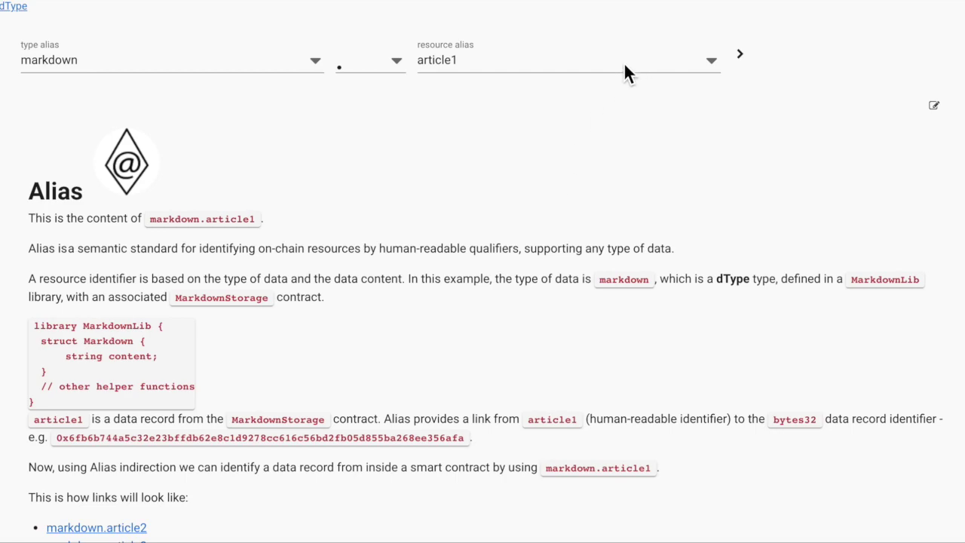
- Select article3 as the resource alias and load its page
click(593, 66)
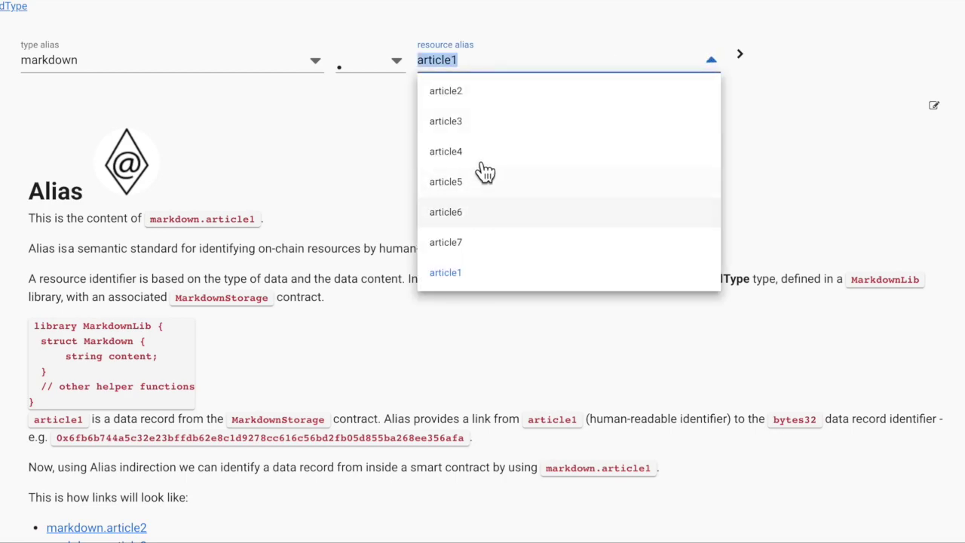
click(481, 123)
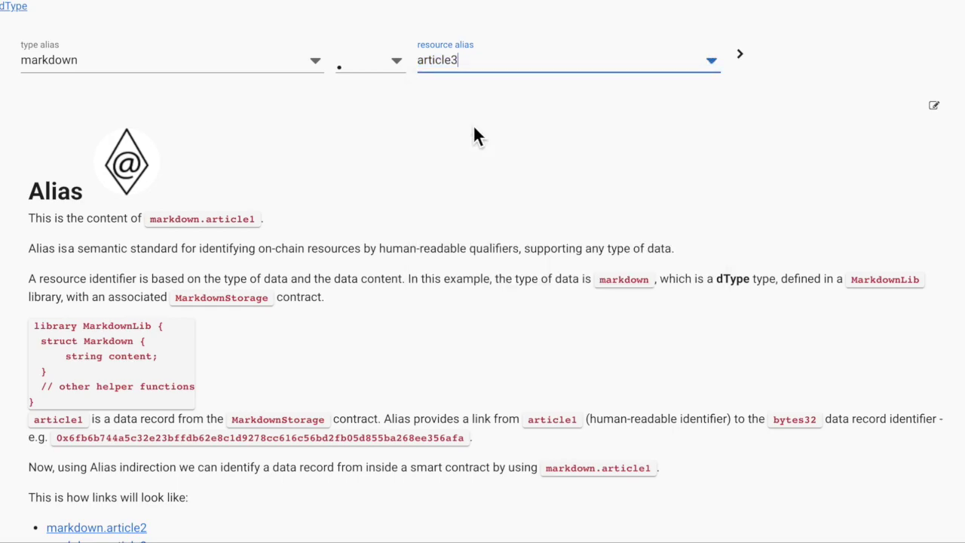
click(749, 69)
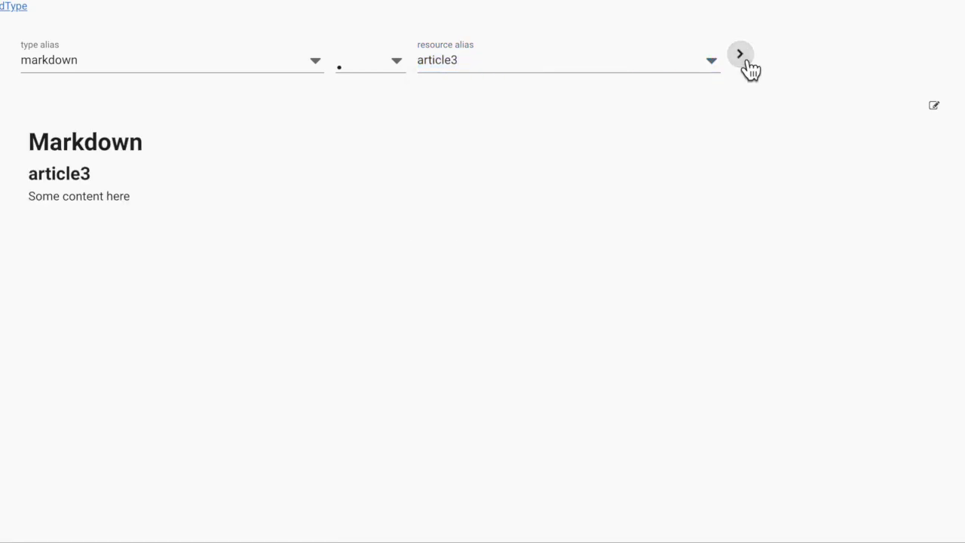
- Edit article3 to add the line 'More content here' below its existing text
click(939, 115)
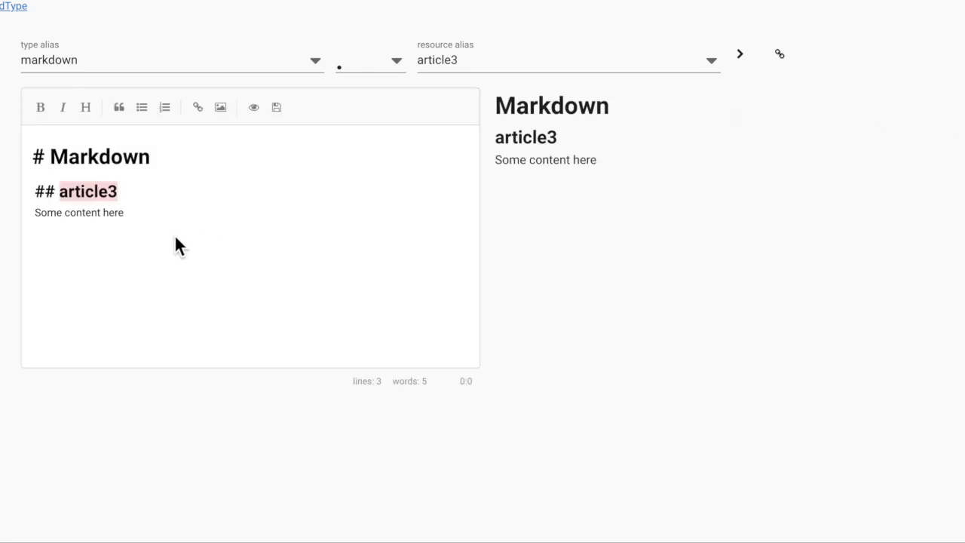
click(153, 220)
key(Return)
text(More cont)
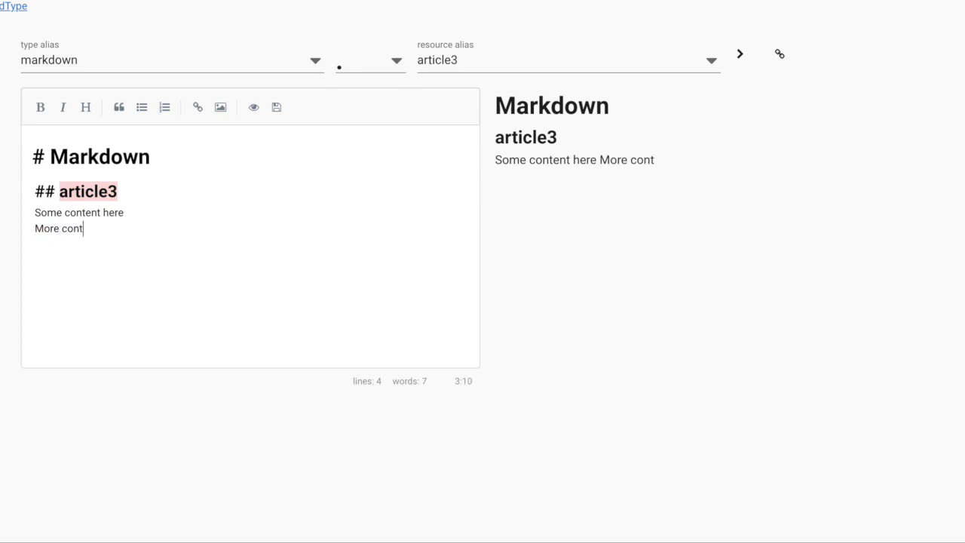
text(ent here)
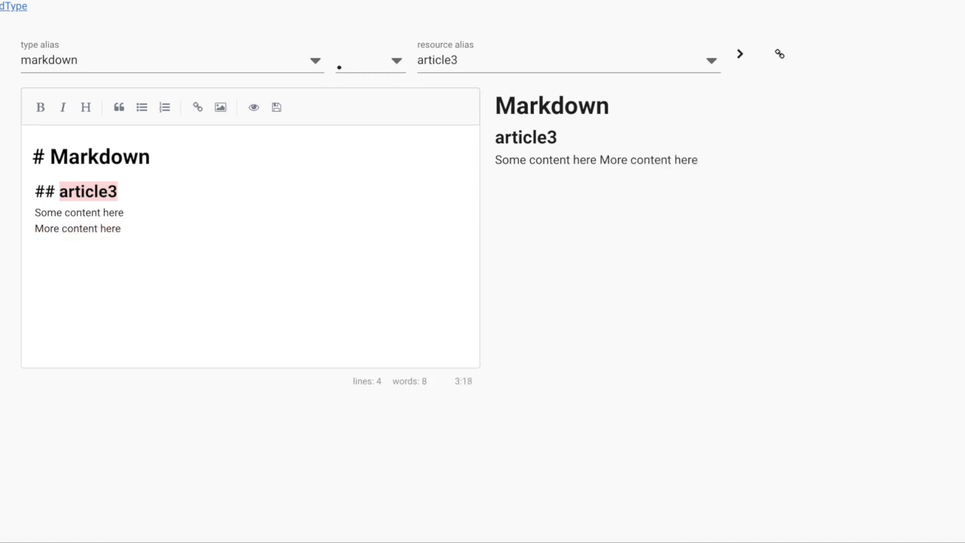
key(Return)
click(564, 67)
- Embed a [[markdown.article5]] reference on the empty line of article3
click(476, 183)
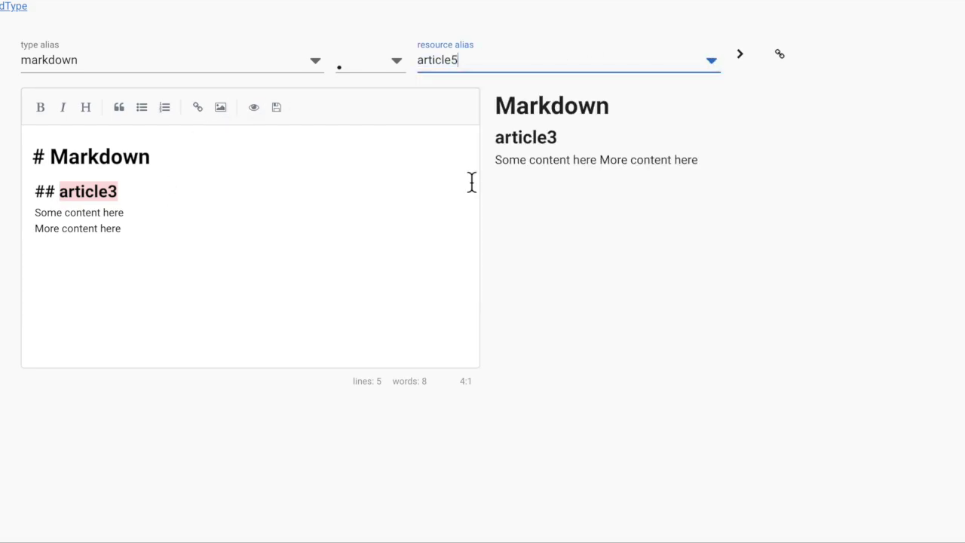
click(350, 251)
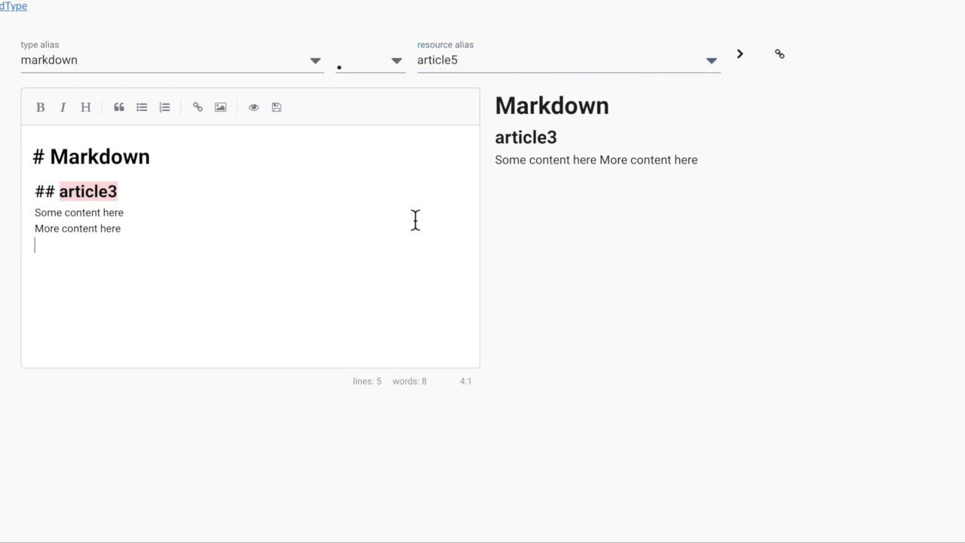
click(741, 55)
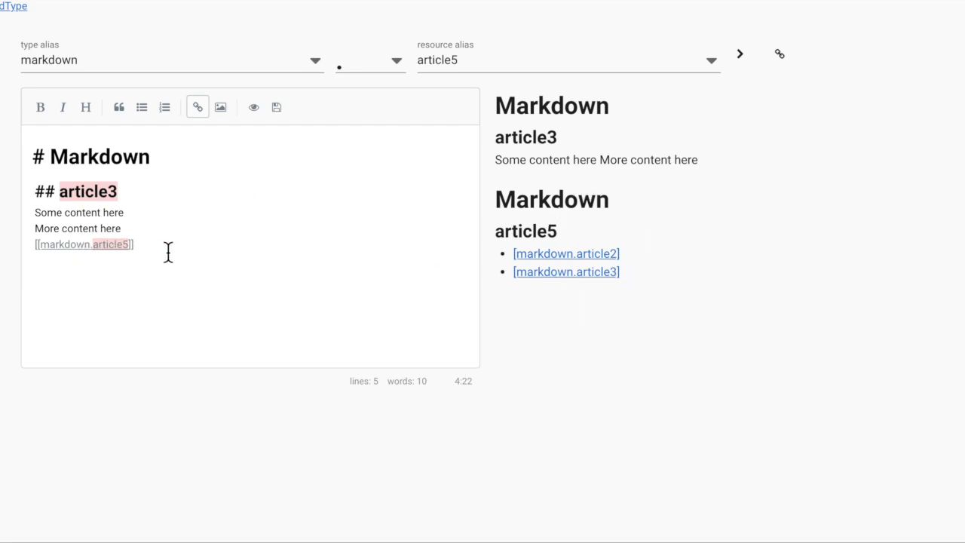
drag(496, 192, 660, 282)
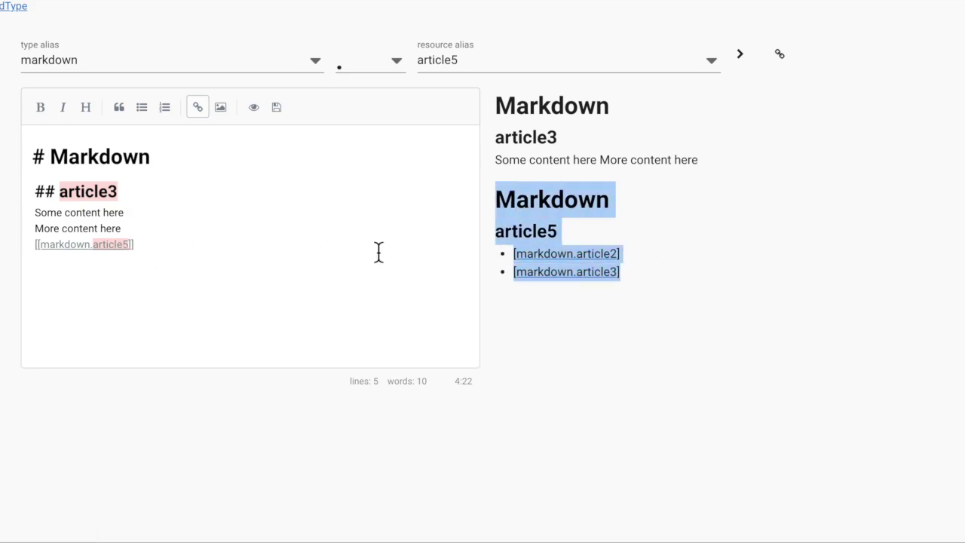
- Add a markdown.article5 link on a new line, with blank lines after the first reference
click(165, 247)
key(Return)
key(Return)
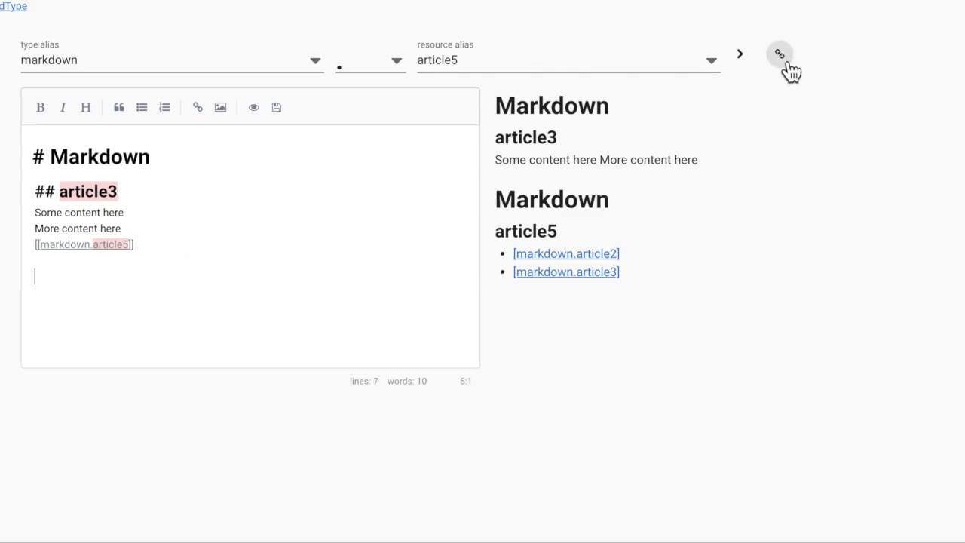
click(787, 65)
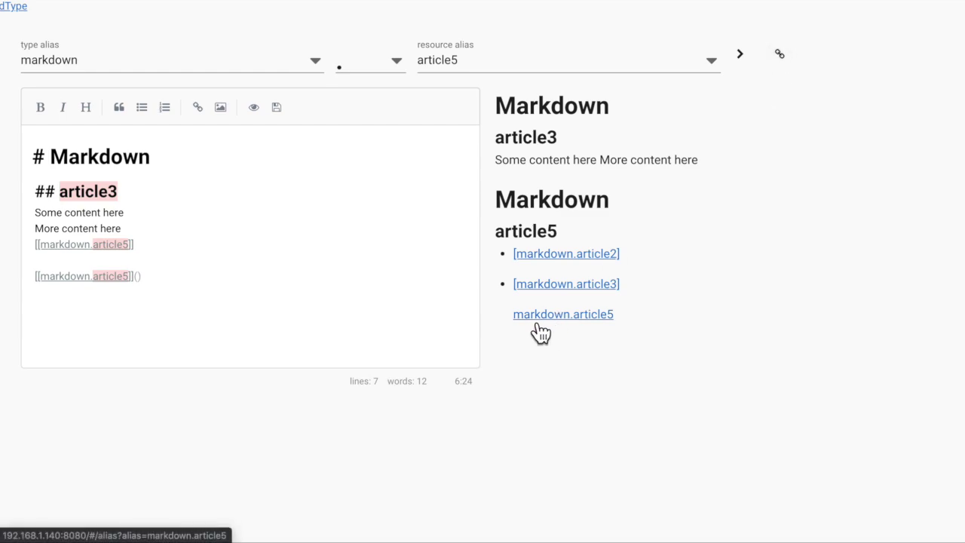
drag(501, 317, 639, 319)
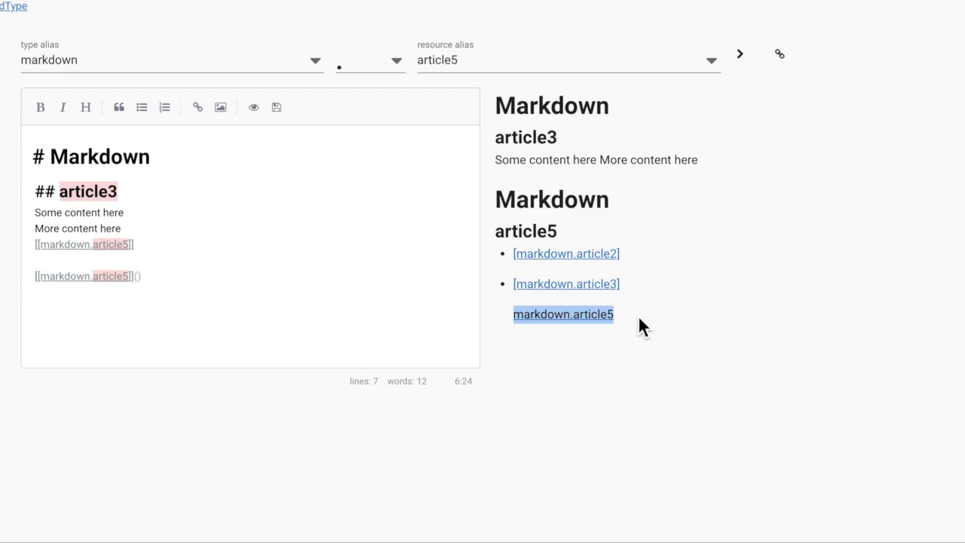
click(179, 281)
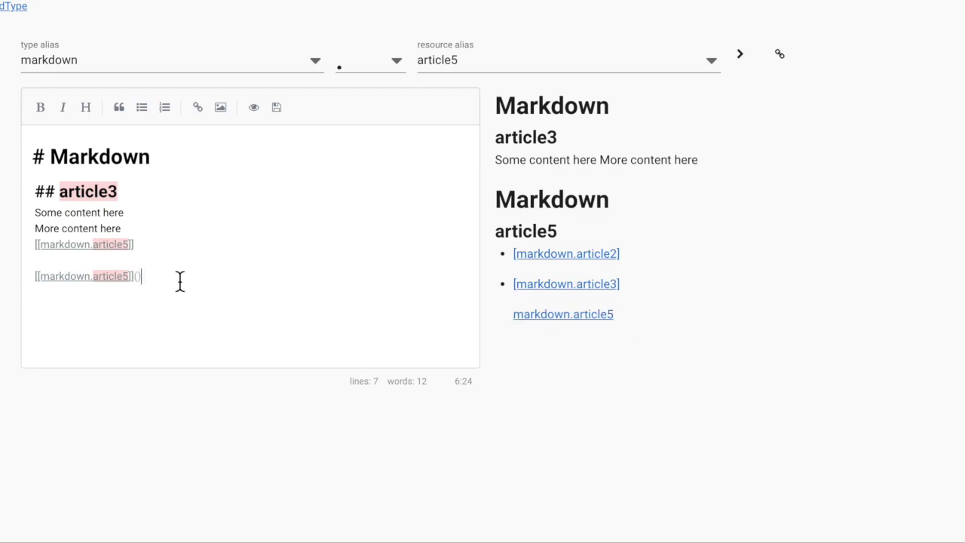
click(168, 252)
key(Return)
key(Return)
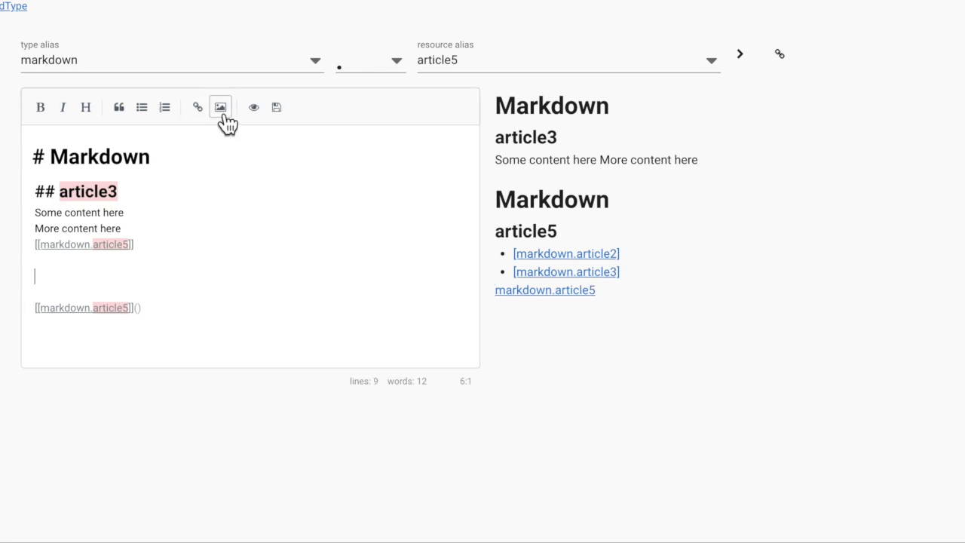
- Add a line reading person.charlie 'has an Ethereum address:' followed by the account.charlie reference
click(234, 64)
click(173, 149)
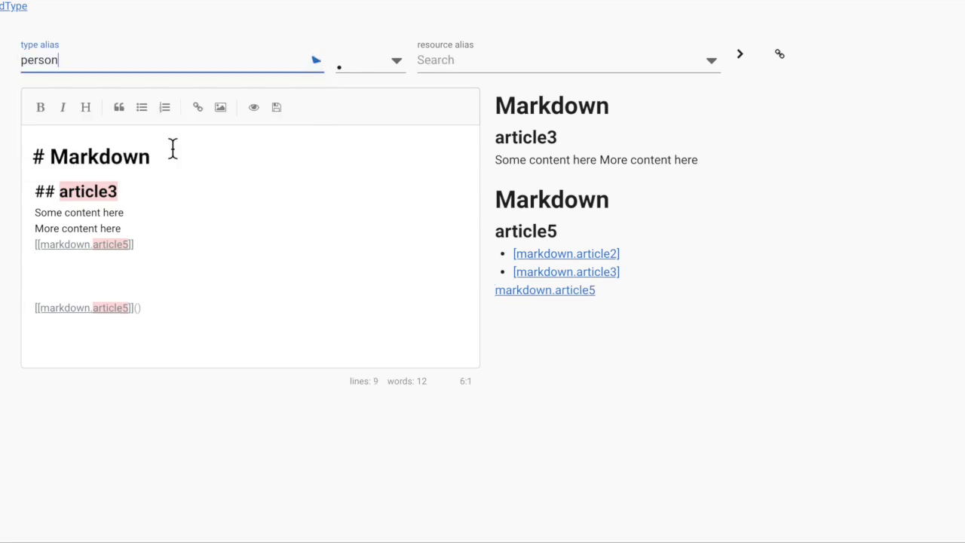
click(487, 61)
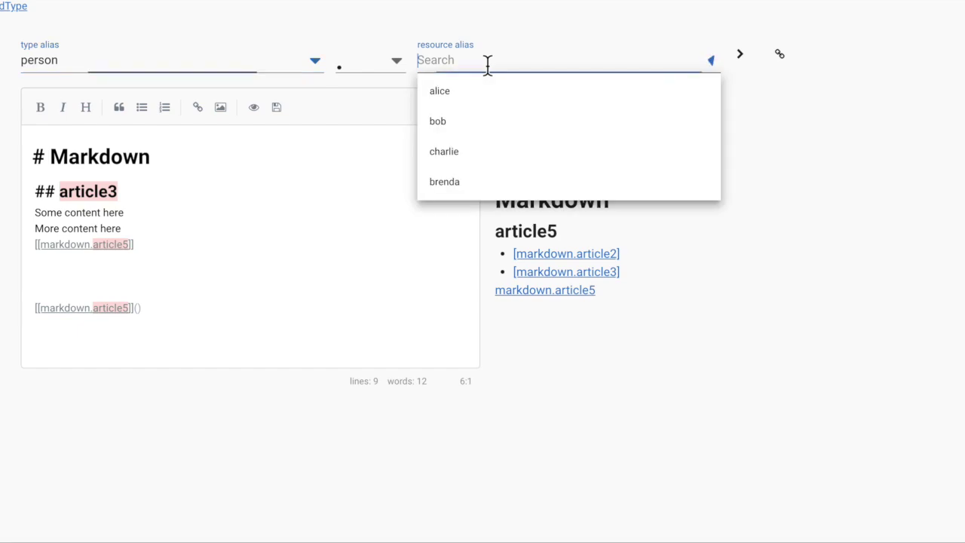
click(473, 151)
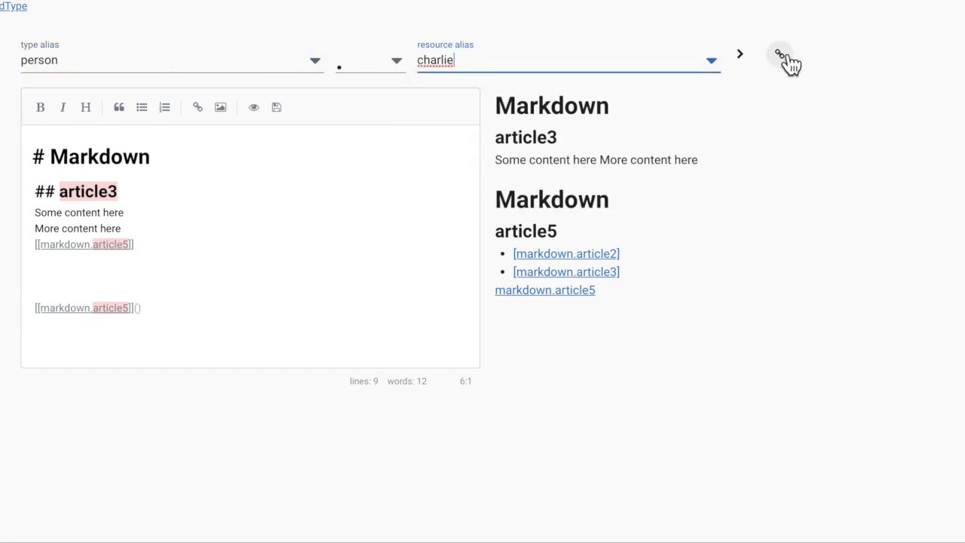
click(747, 60)
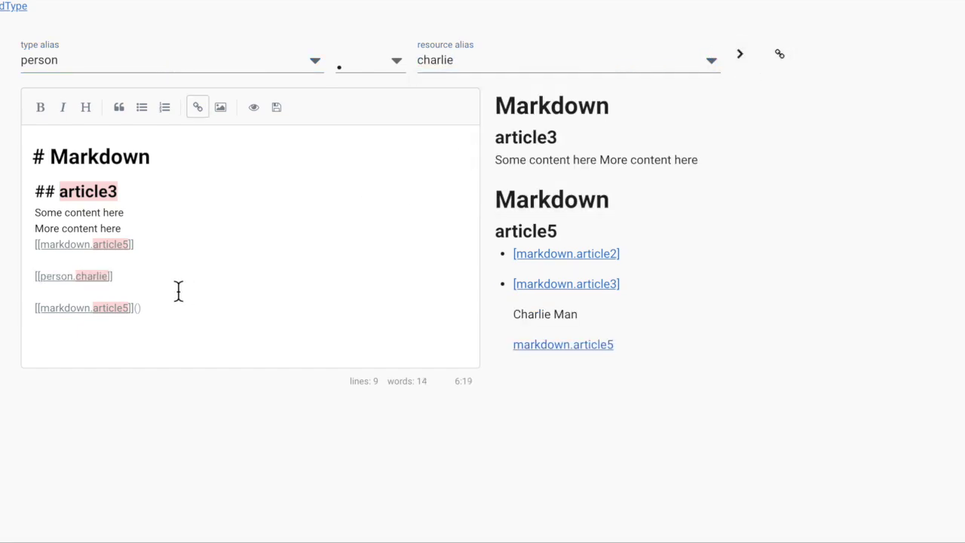
text(has a)
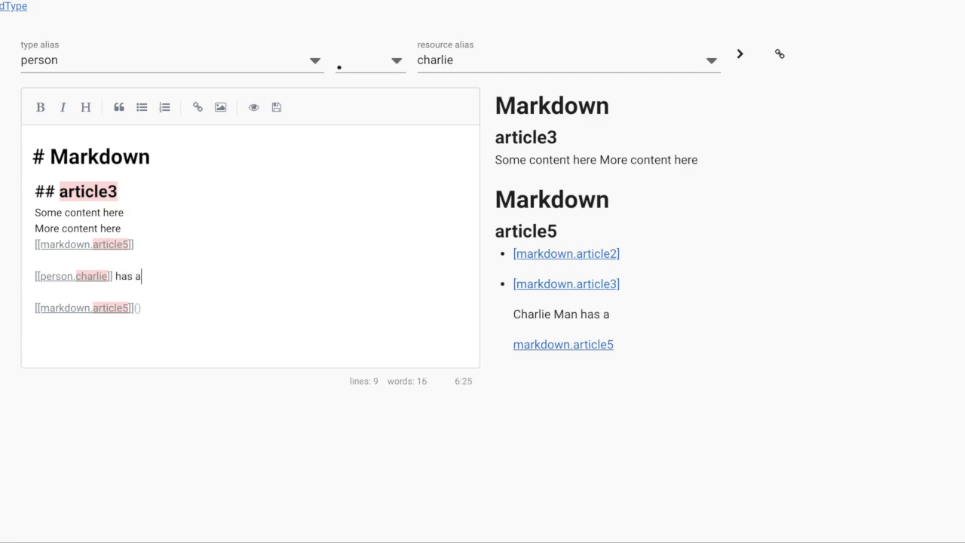
text(n Ethereum add)
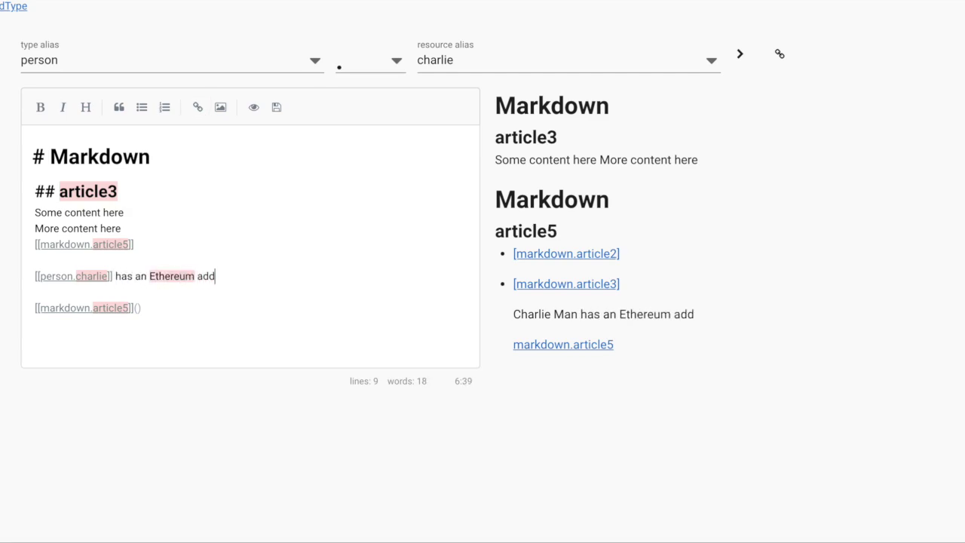
text(ress:)
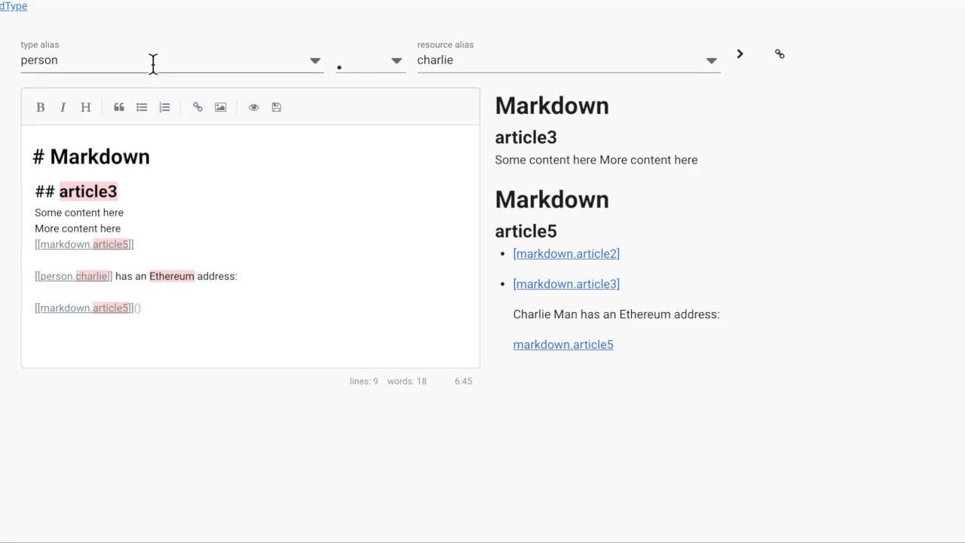
click(152, 63)
click(154, 128)
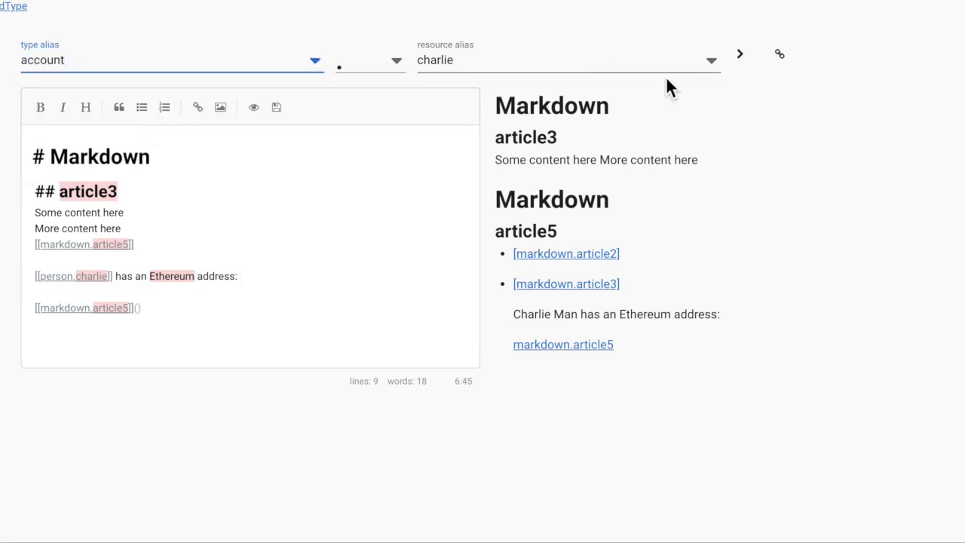
click(750, 61)
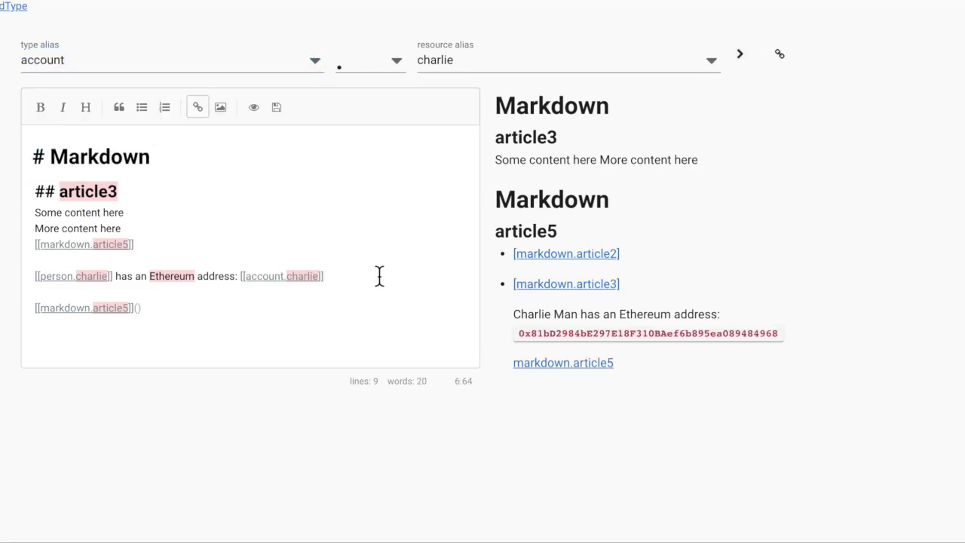
- Append '[[markdown.newarticle]]()' on a new line at the end of article3 and save it
click(165, 316)
key(Return)
key(Return)
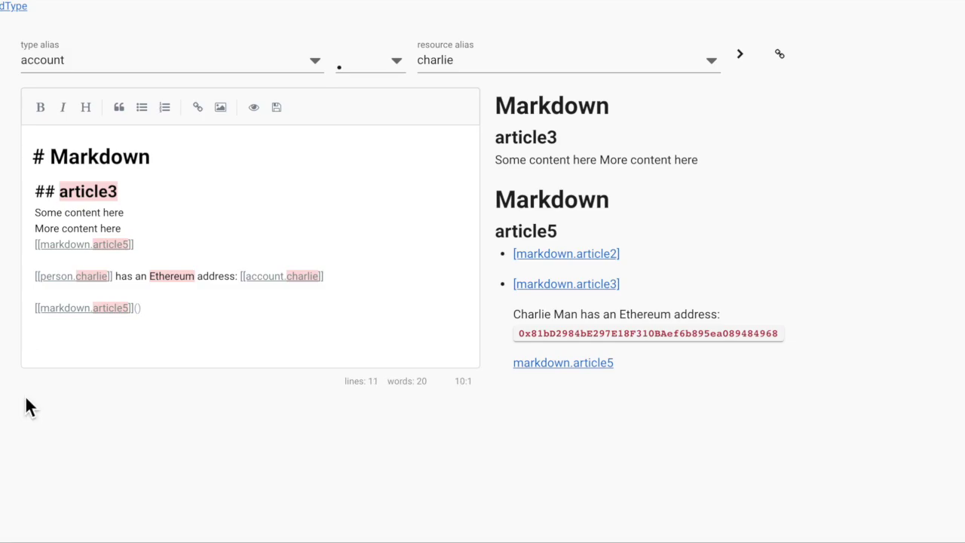
text([[markdow)
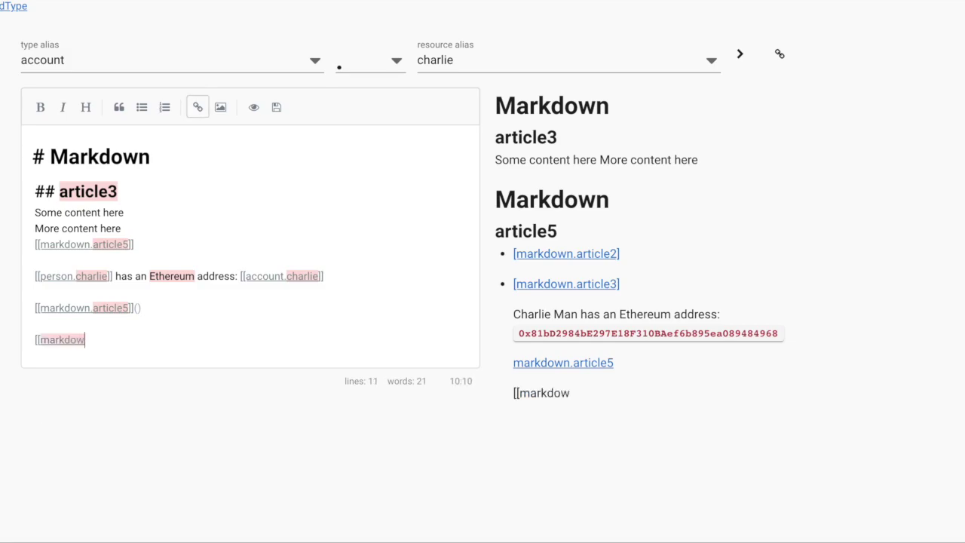
text(n.new)
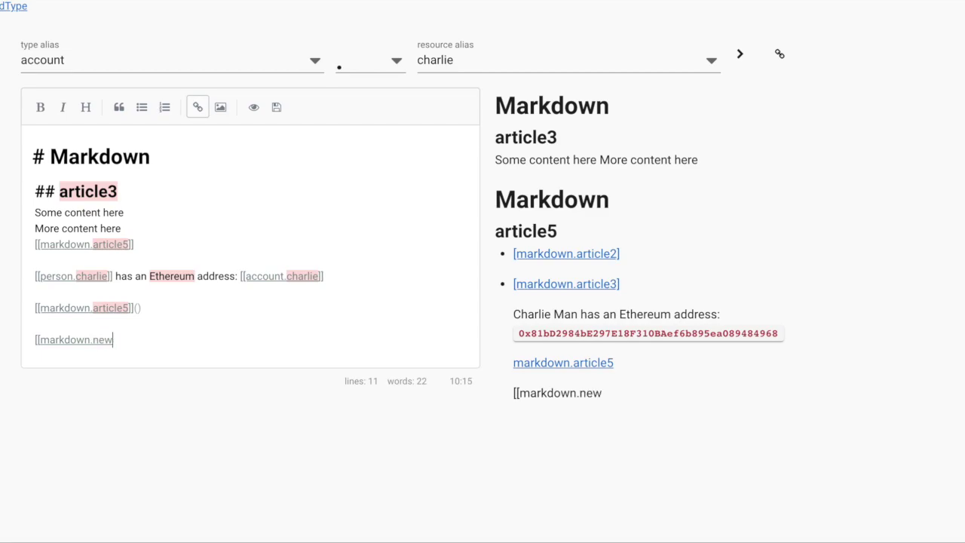
text(article])
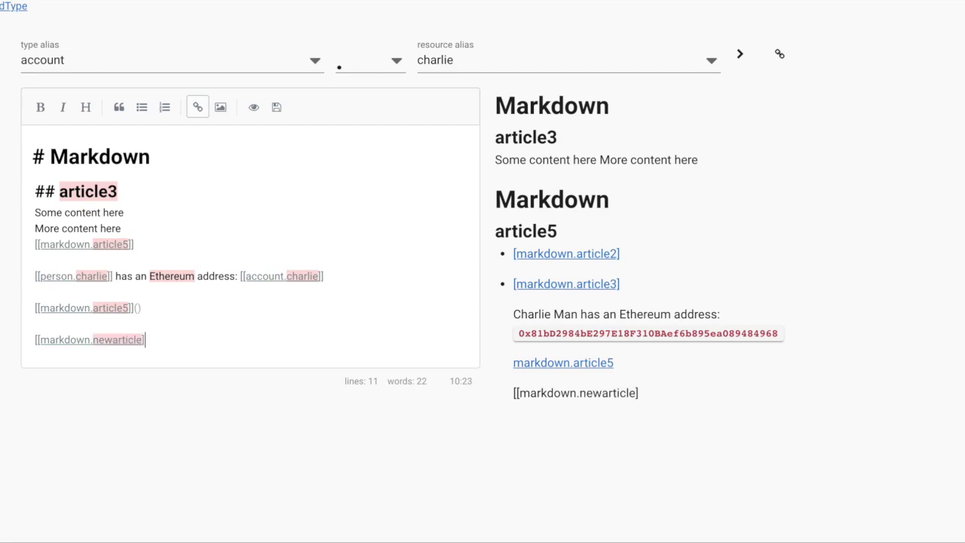
text(]())
key(Return)
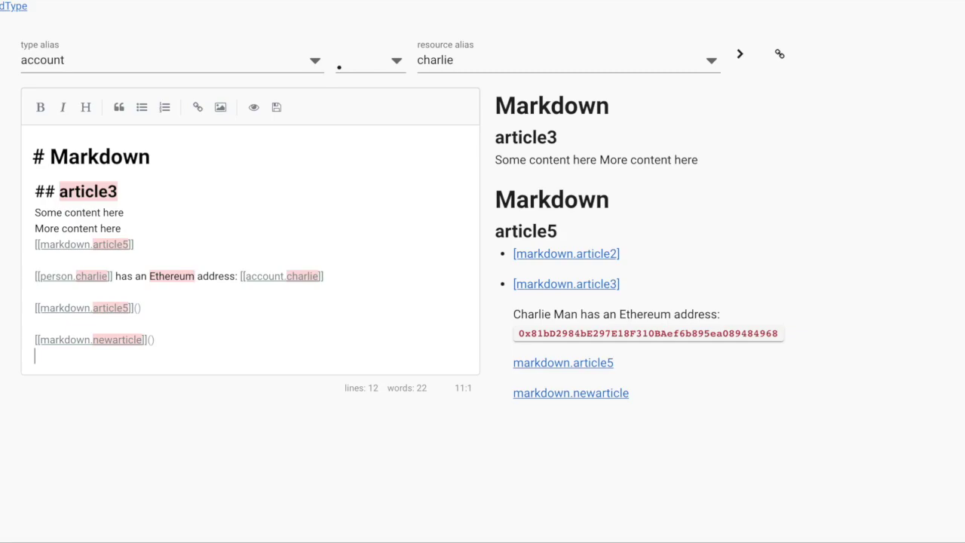
key(Return)
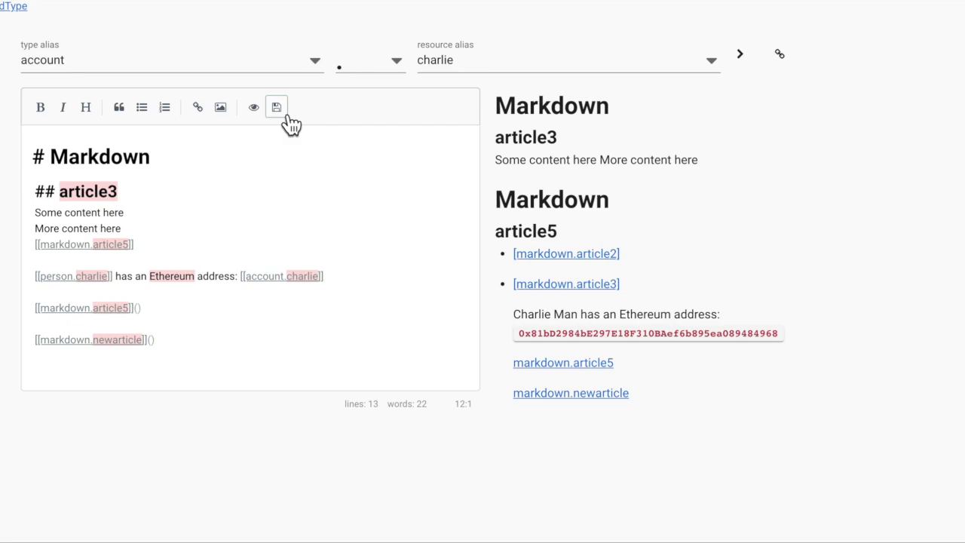
click(286, 115)
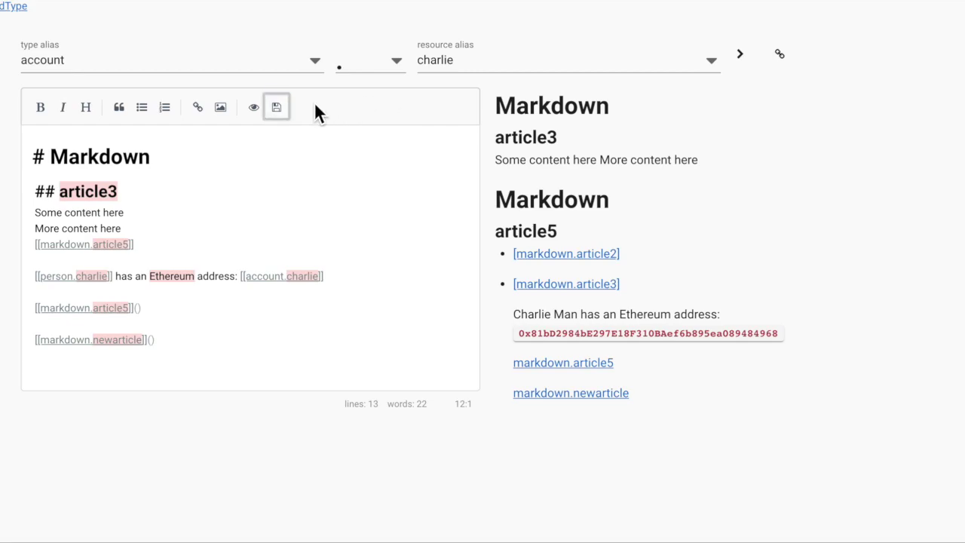
- In preview, visit article5, return to article3, then open the empty markdown.newarticle page
click(254, 108)
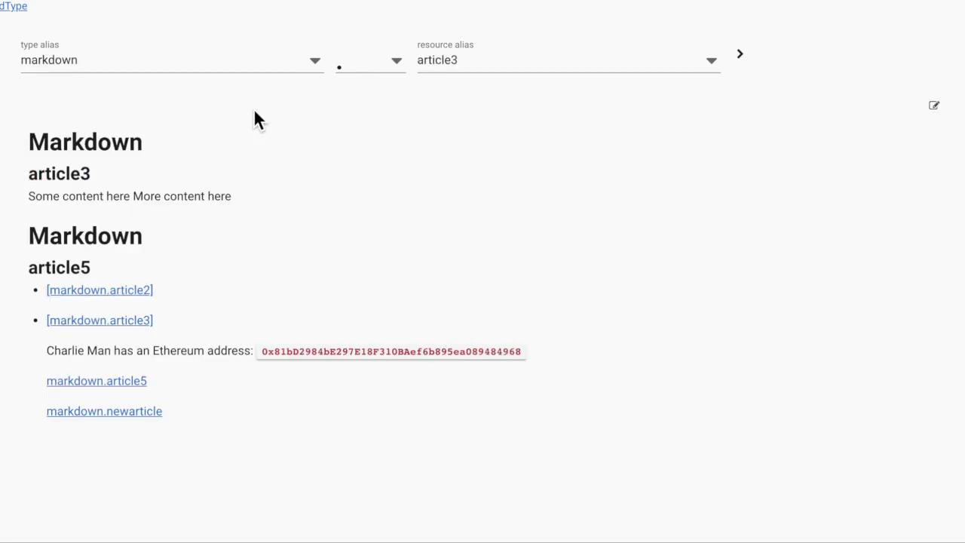
click(121, 392)
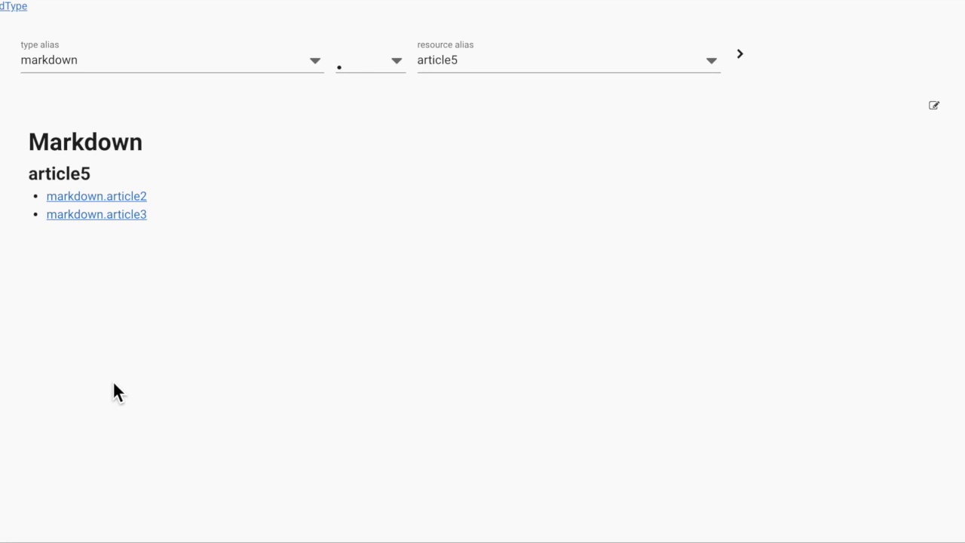
click(130, 221)
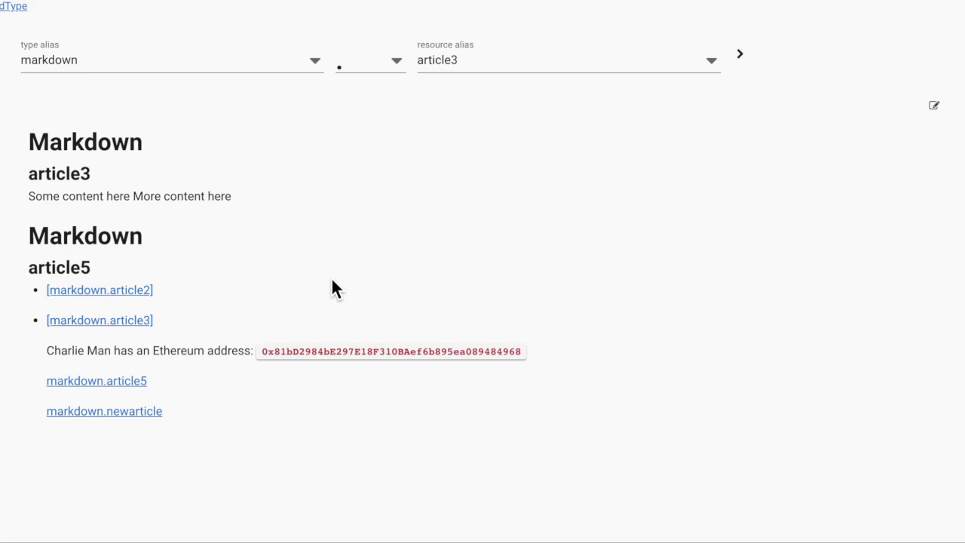
click(130, 414)
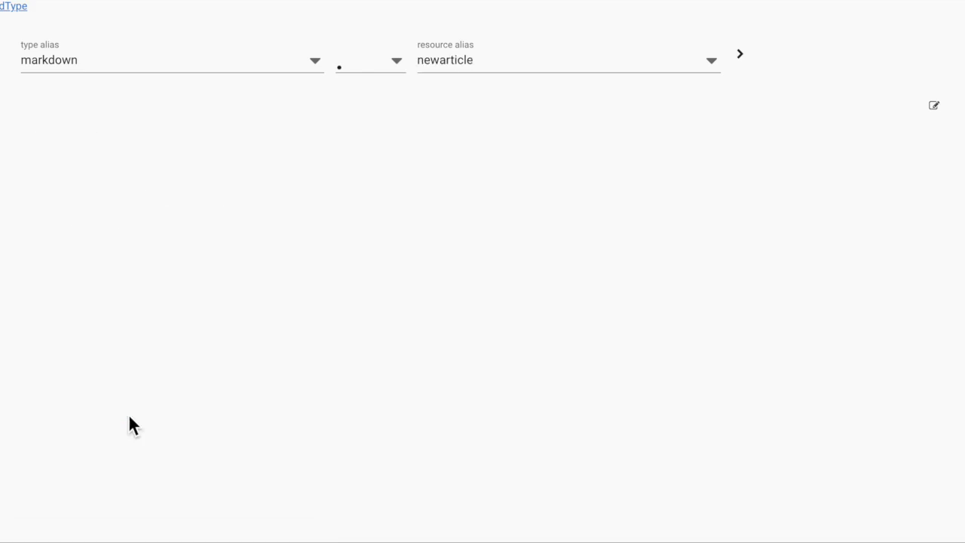
- Write 'Referenced in [[markdown.article3]]()' and 'Check it out!' in newarticle, then save
click(933, 106)
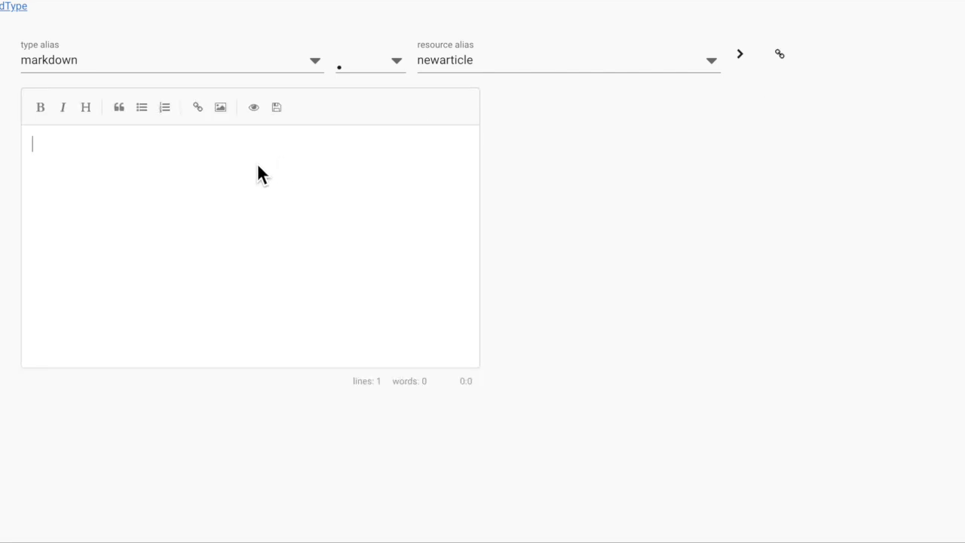
text(Referenc)
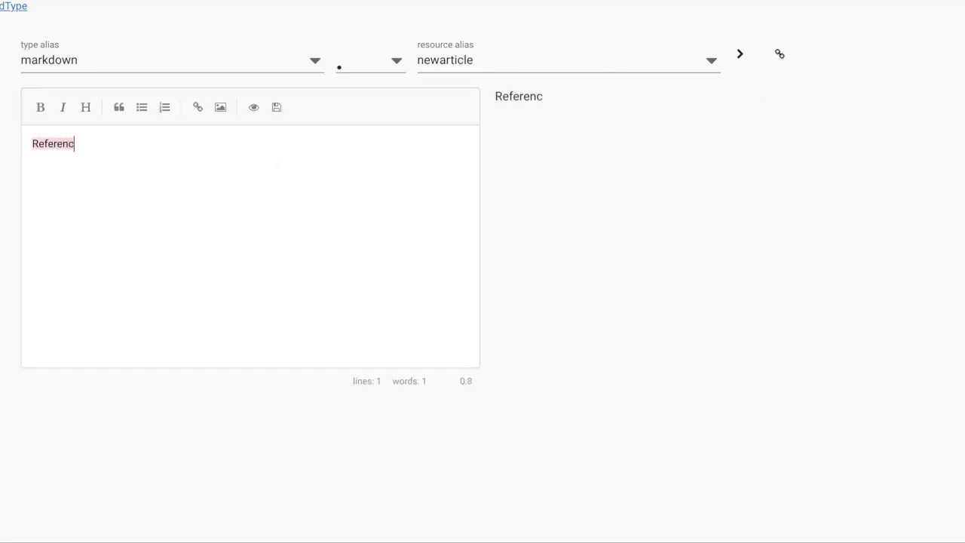
text(ed in )
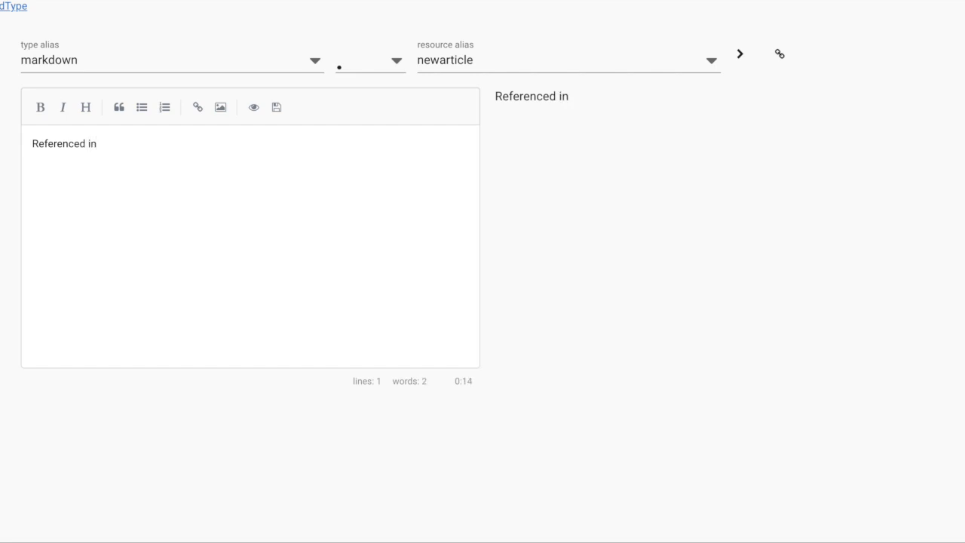
text([[)
text(mark)
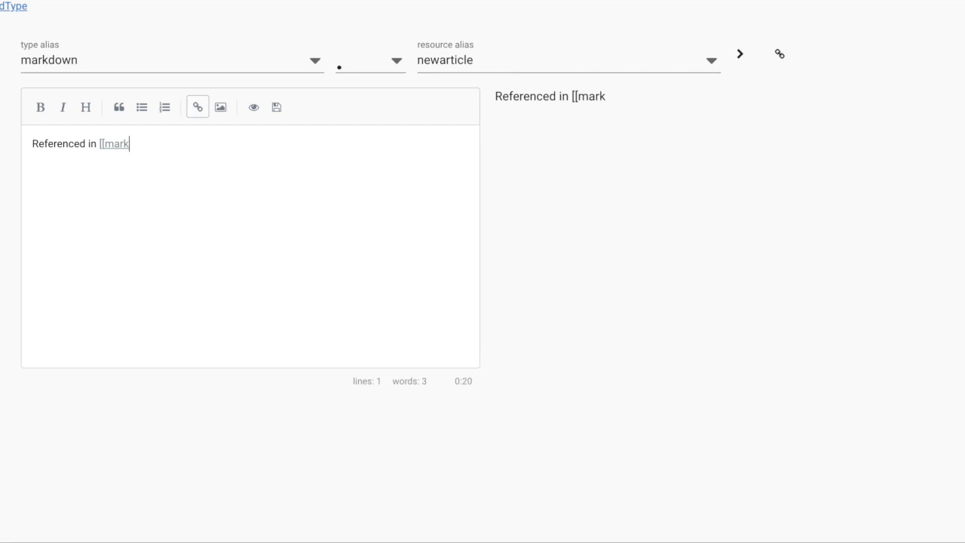
text(down.artic)
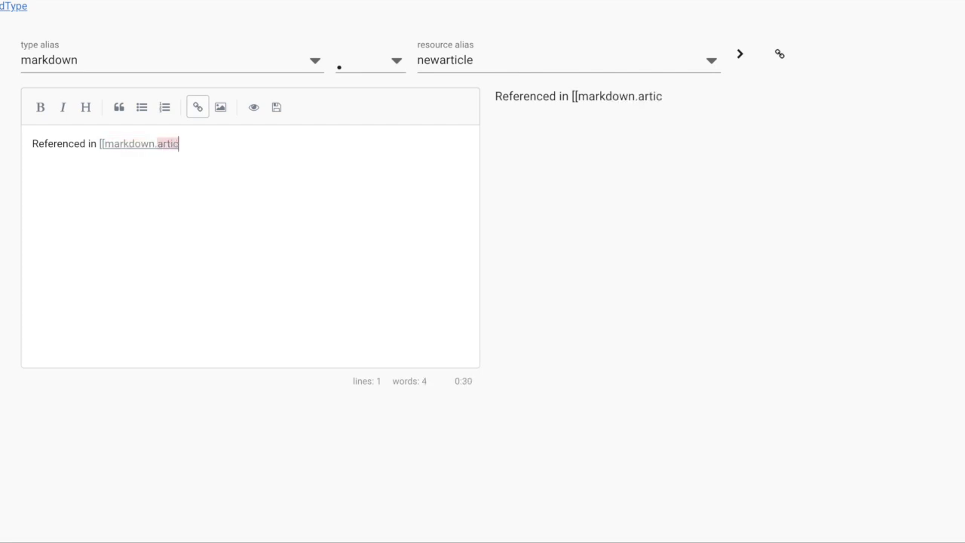
text(le3]])
text(())
key(Return)
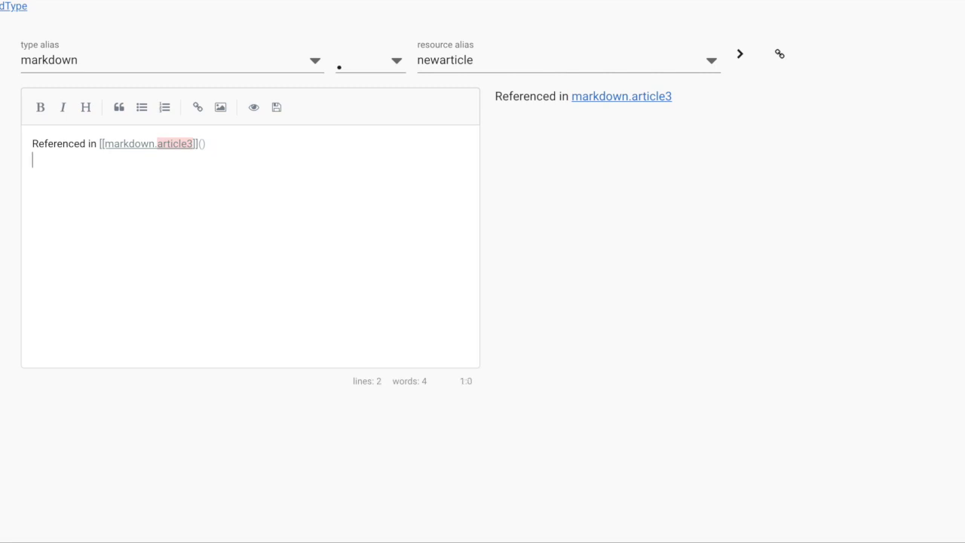
text(Check it )
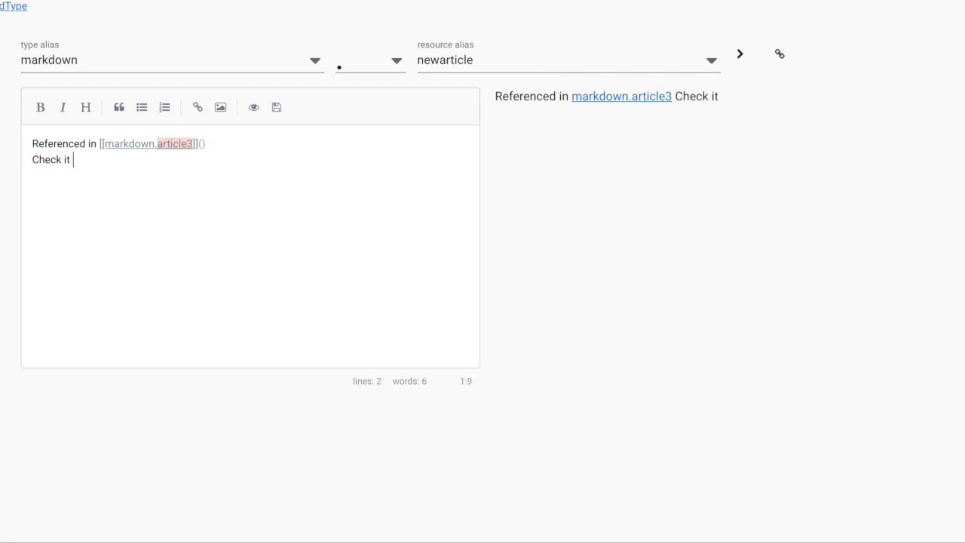
text(out!)
click(284, 115)
click(256, 109)
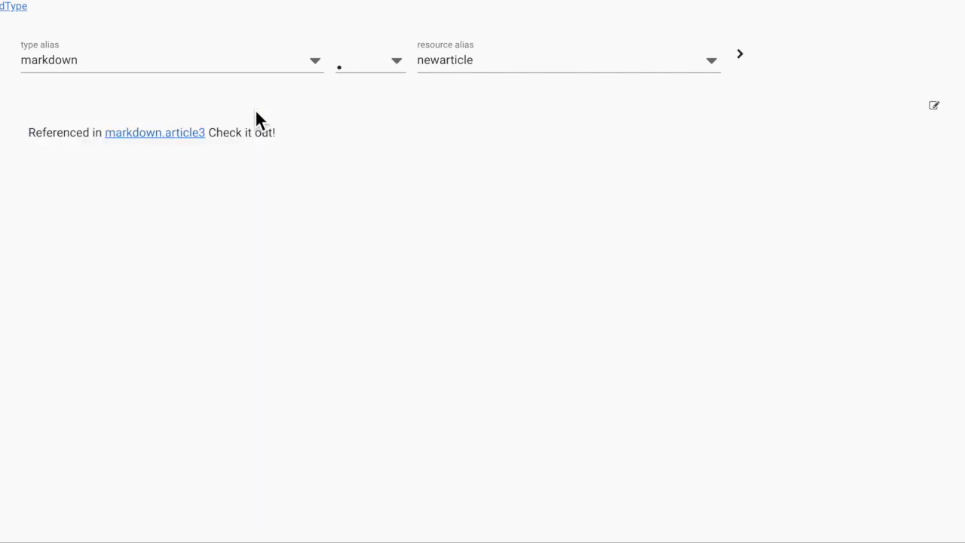
click(166, 141)
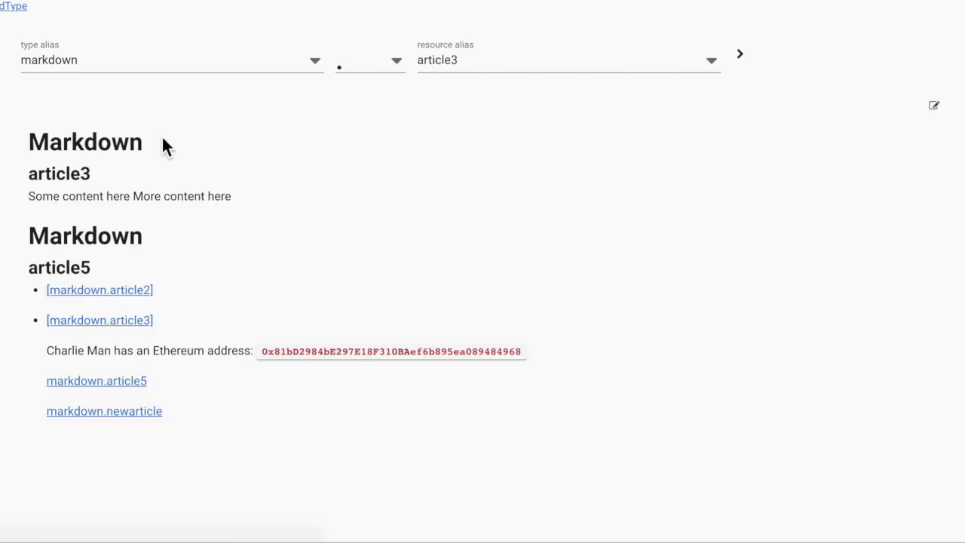
click(100, 420)
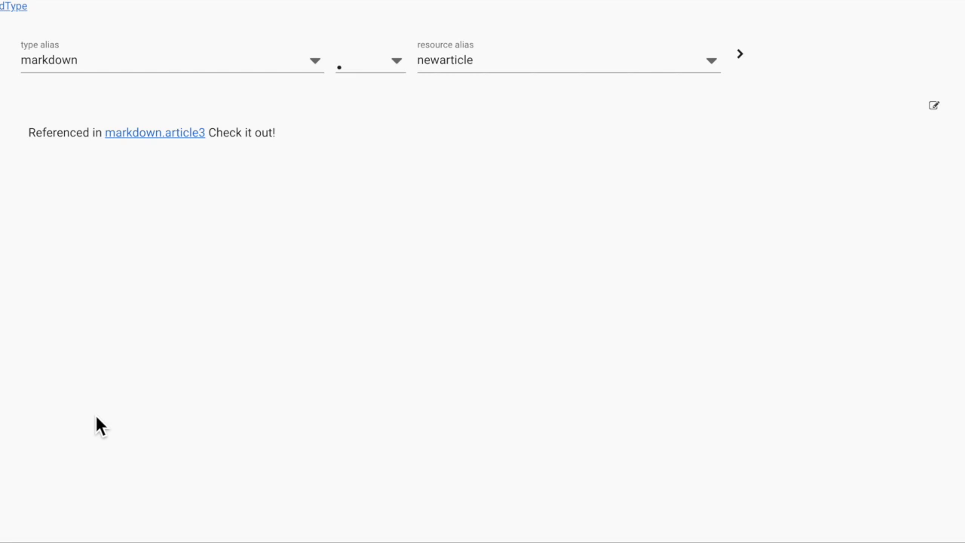
click(559, 69)
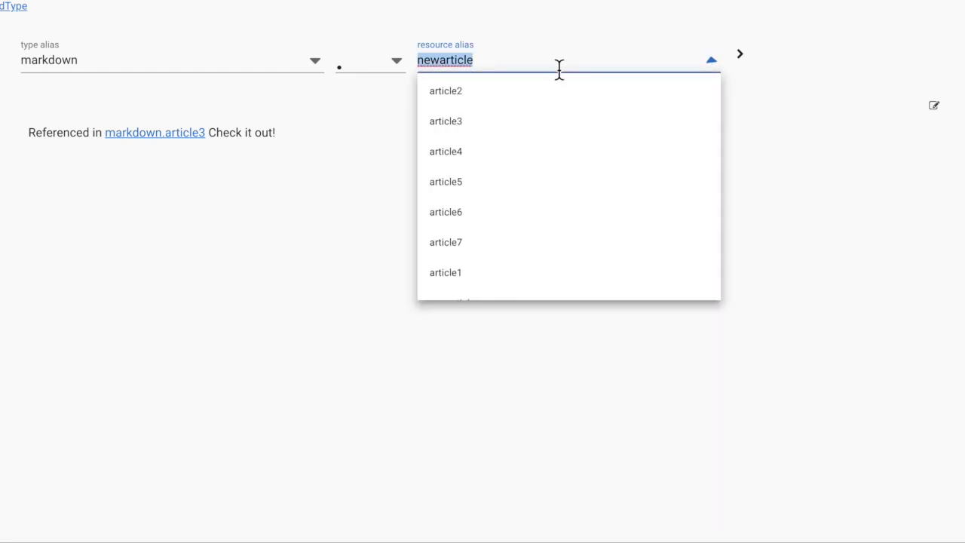
scroll(562, 166, down, 1)
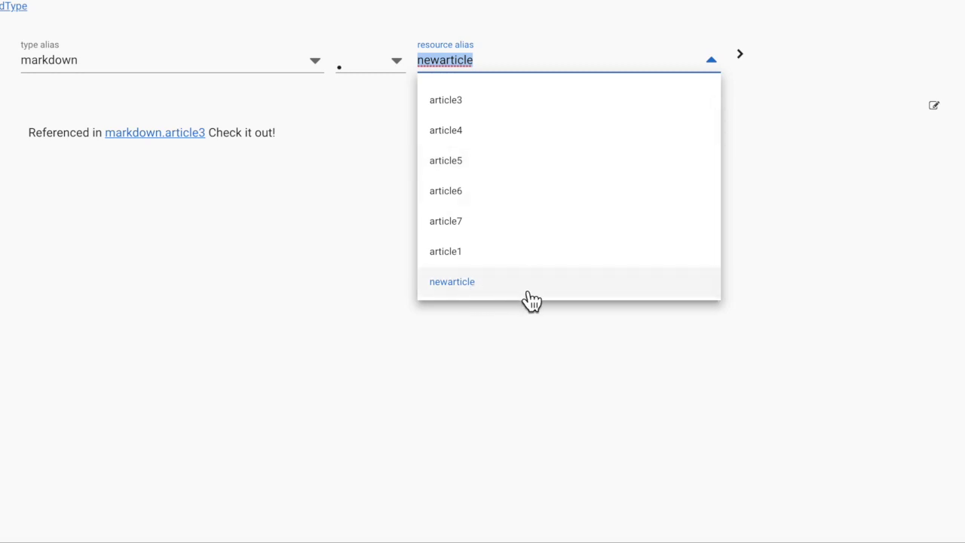
click(352, 237)
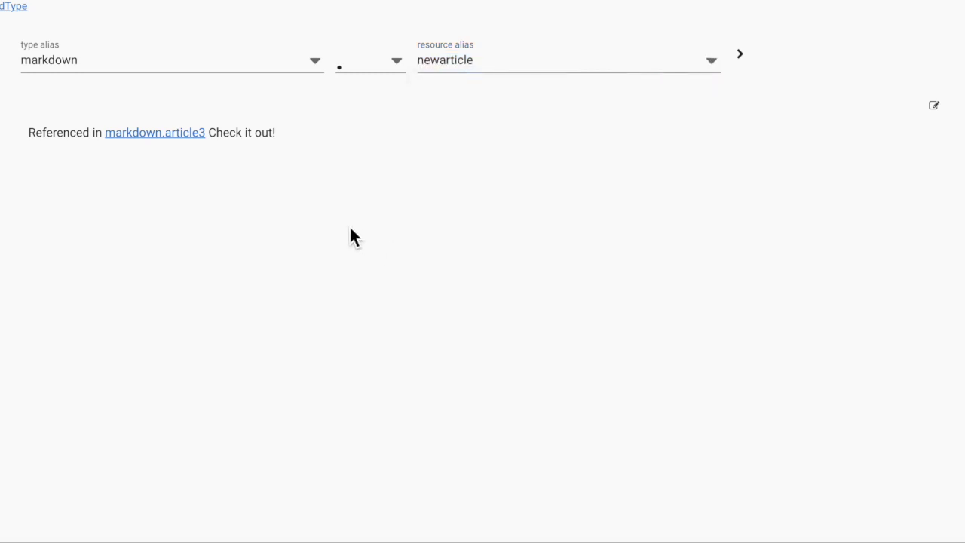
- Choose article1 in the resource alias list and load its page
click(585, 68)
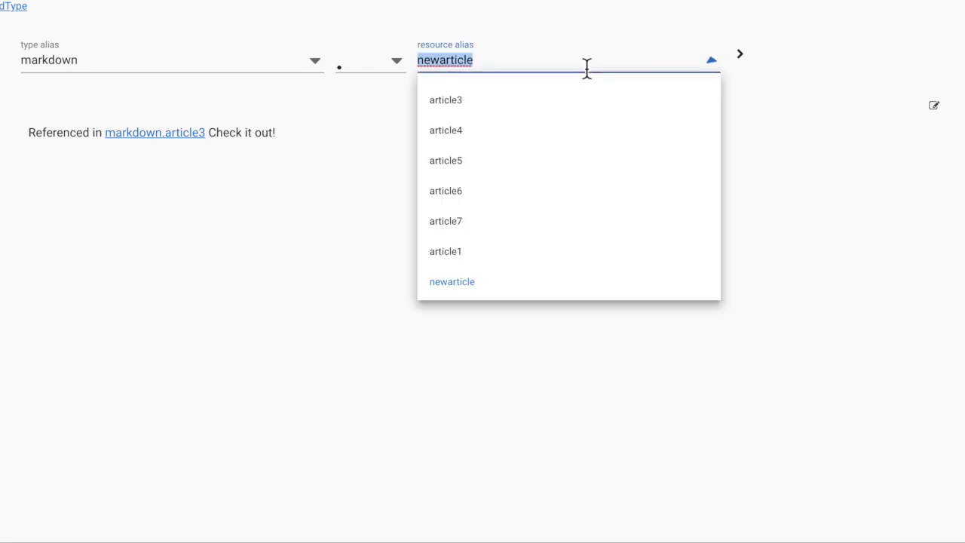
click(471, 257)
click(746, 61)
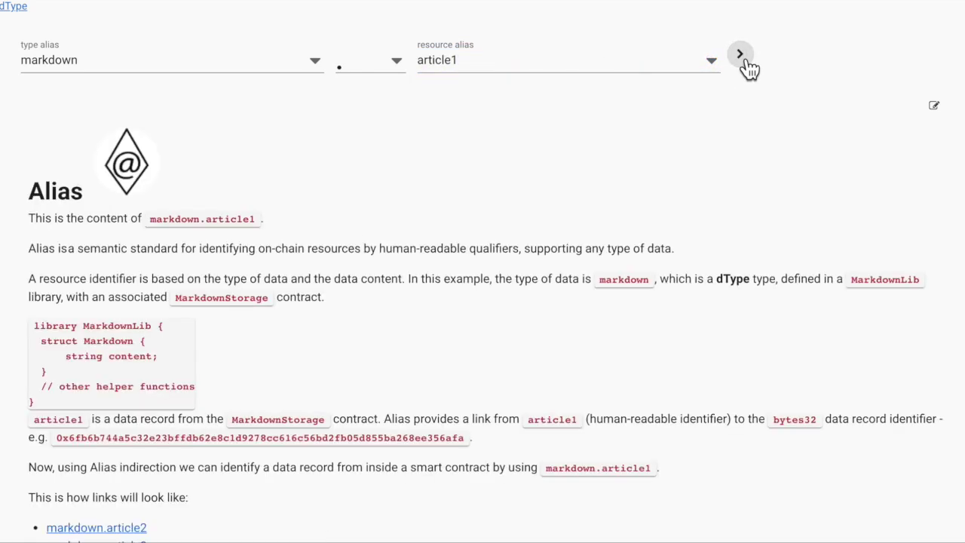